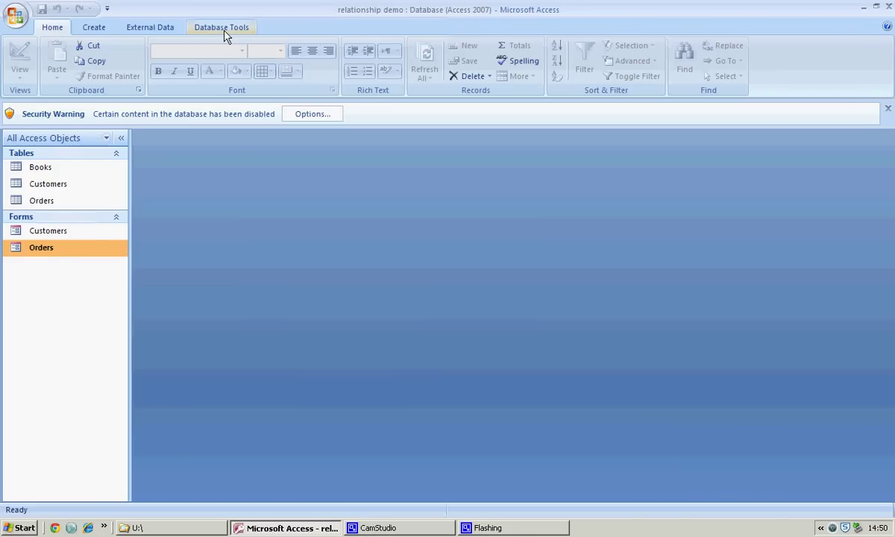
Create a new switchboard with Switchboard Manager and open the Main Switchboard page for editing.
left_click(224, 30)
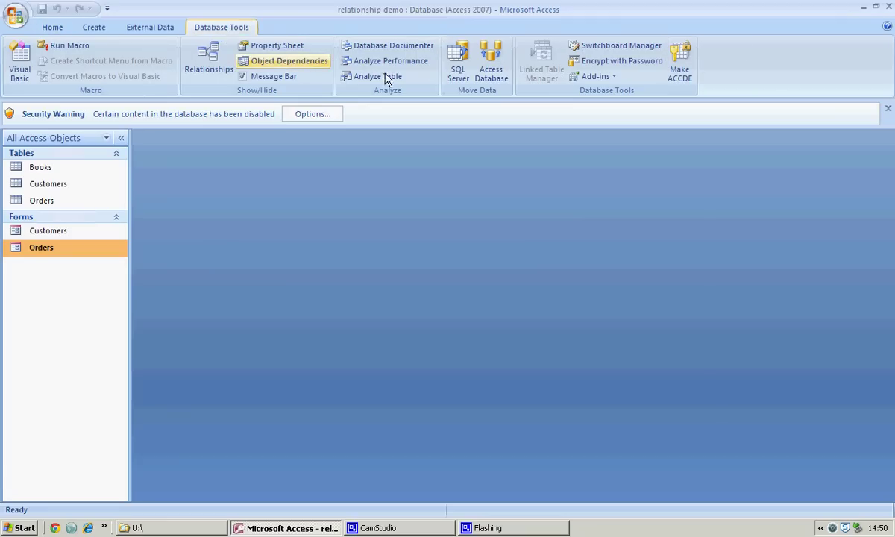
left_click(639, 49)
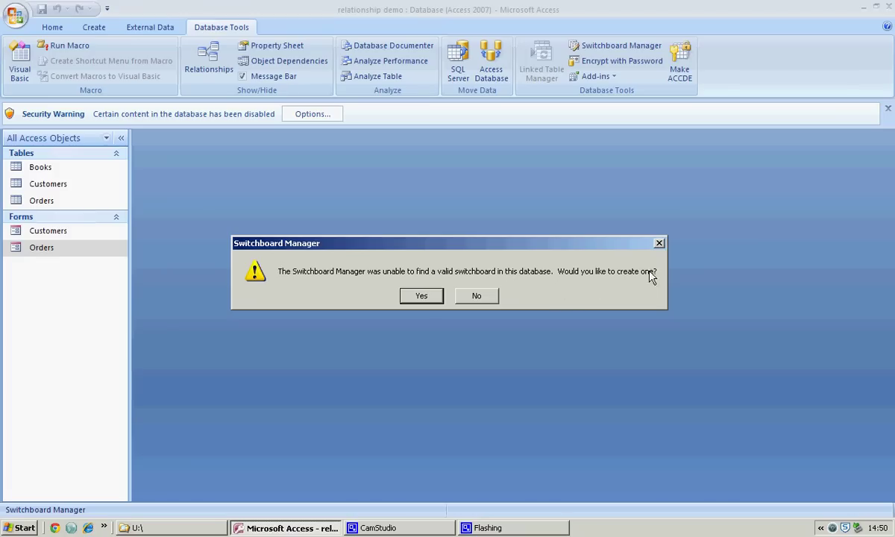
left_click(424, 297)
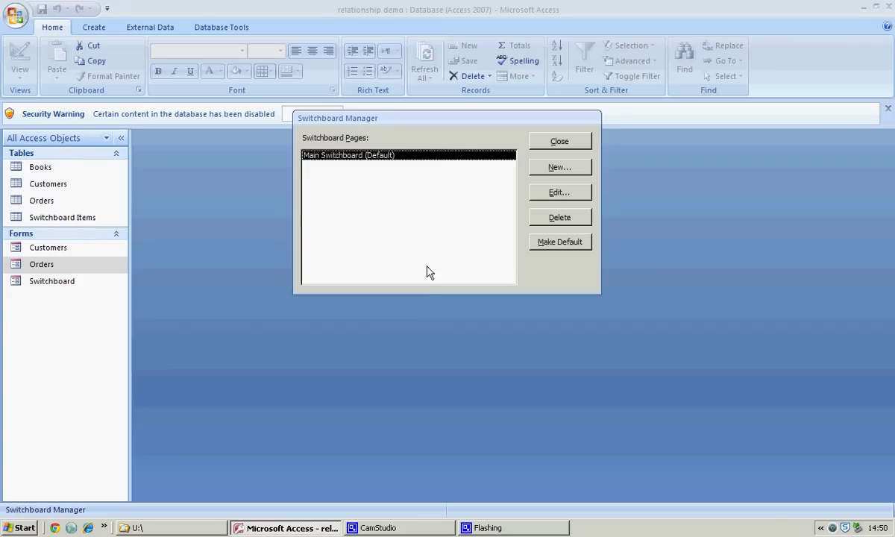
left_click(572, 195)
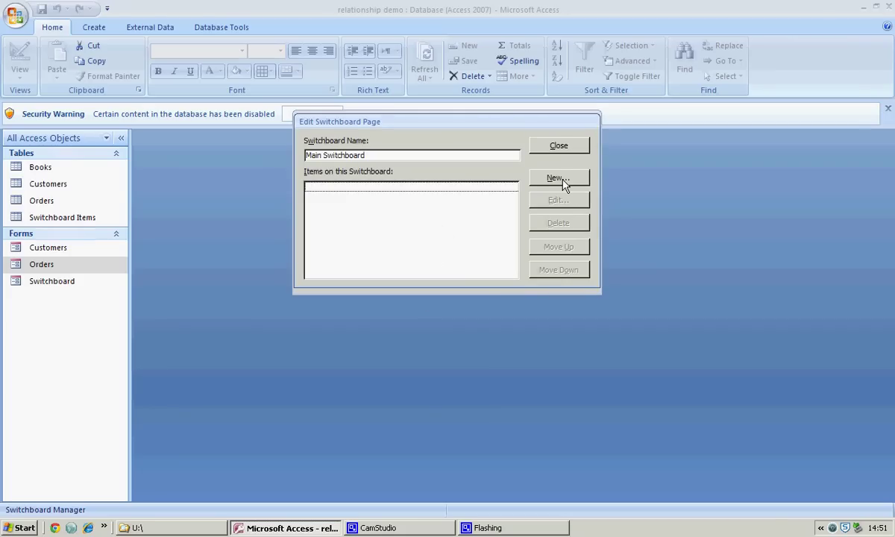
Add an 'Edit Customer's details' item that opens the Customers form in Edit Mode.
left_click(558, 178)
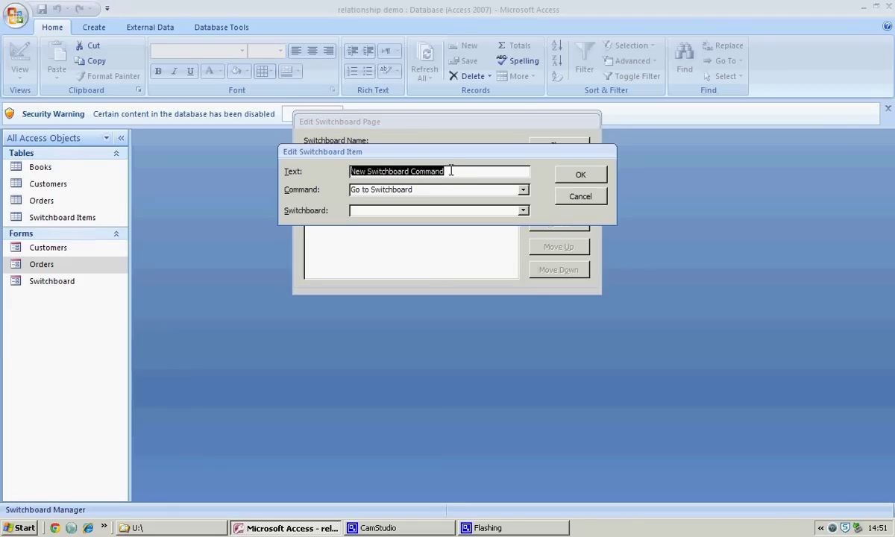
type("E")
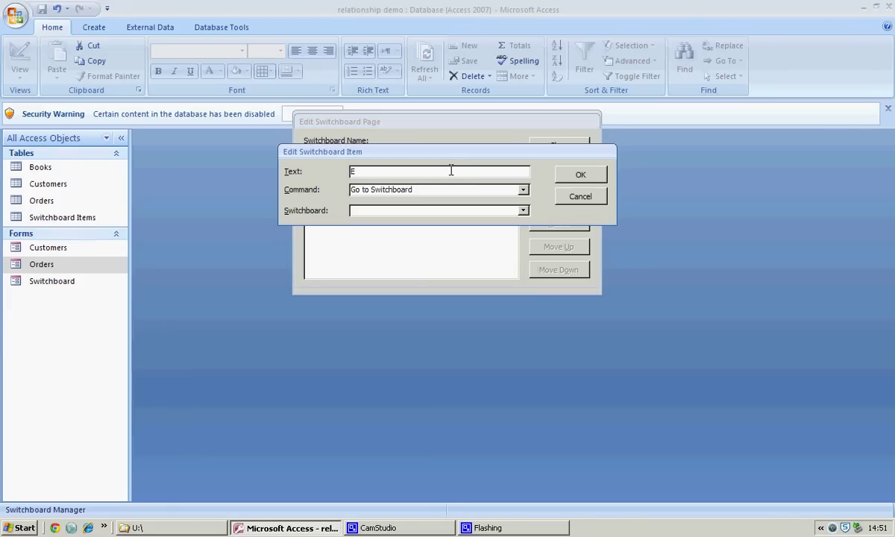
type("dit Customer's details")
left_click(523, 189)
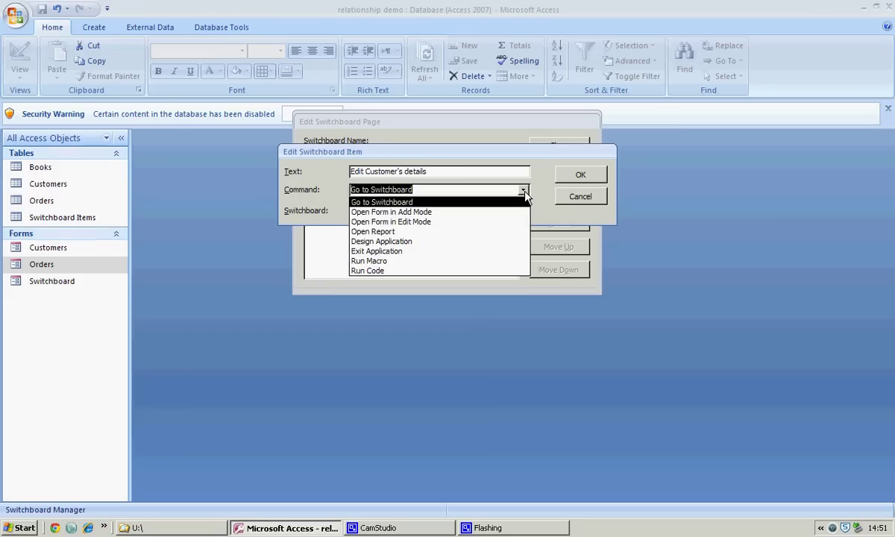
left_click(398, 222)
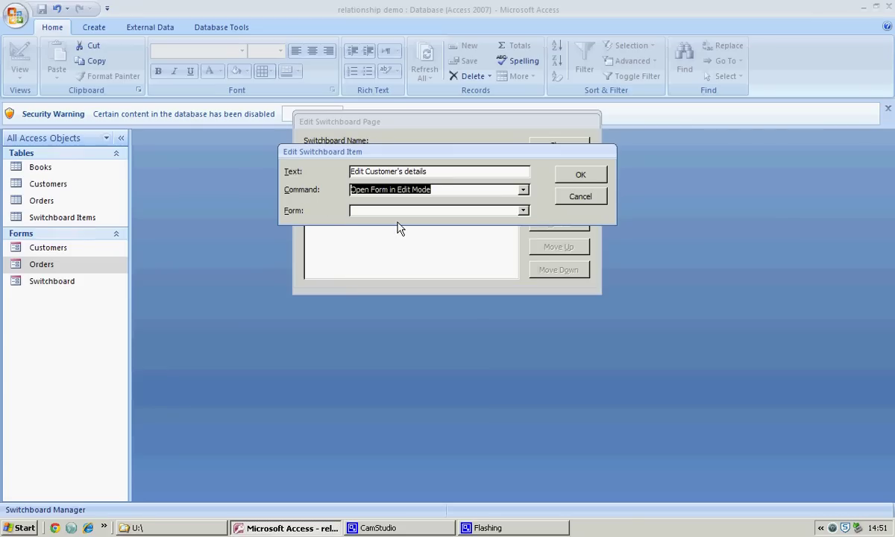
left_click(523, 211)
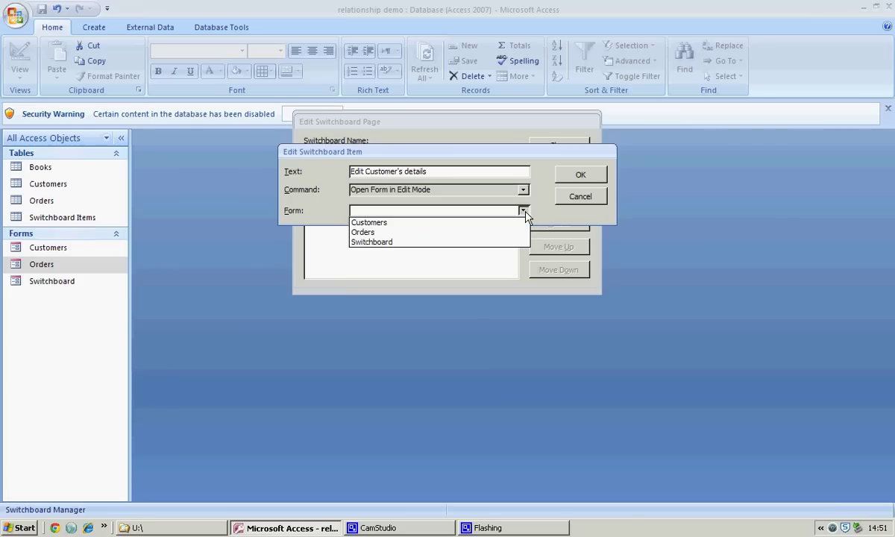
left_click(363, 223)
left_click(586, 176)
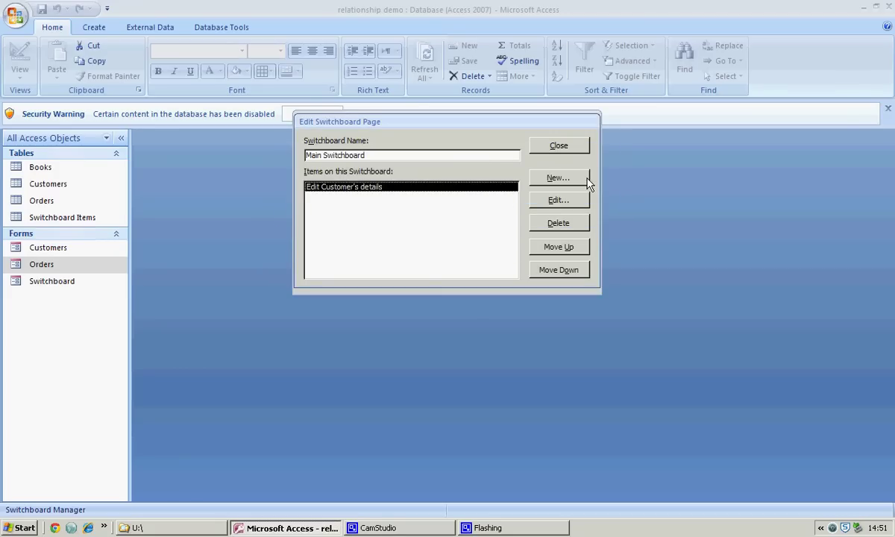
left_click(563, 148)
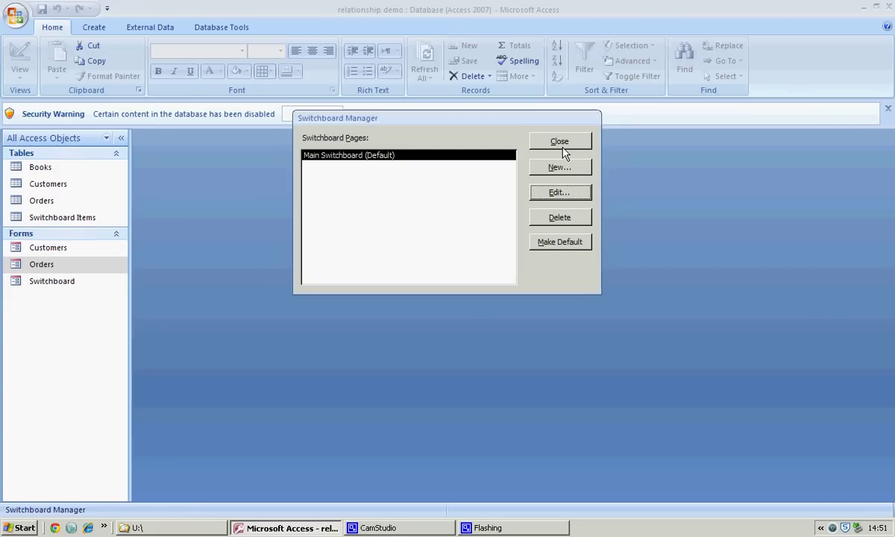
Test that the Switchboard form's Edit Customer's details button opens Customers, then close both forms.
left_click(562, 148)
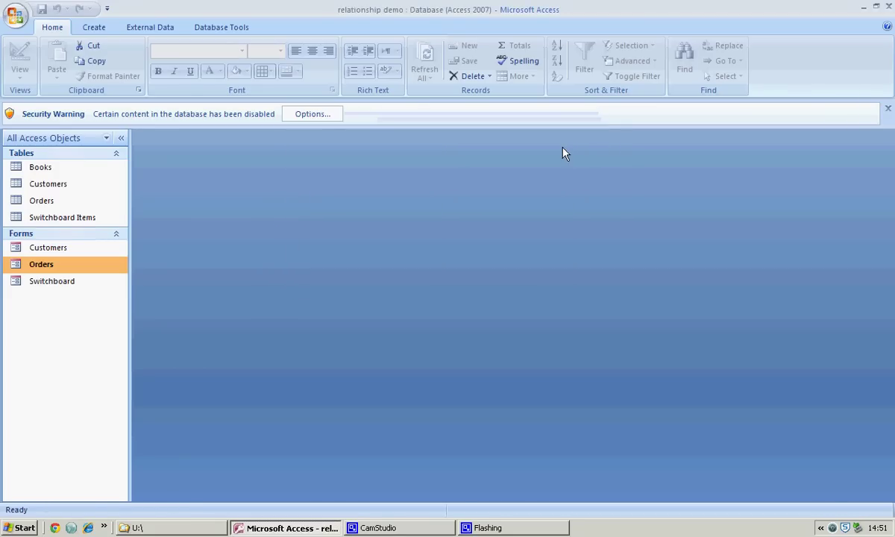
left_click(43, 284)
double_click(43, 284)
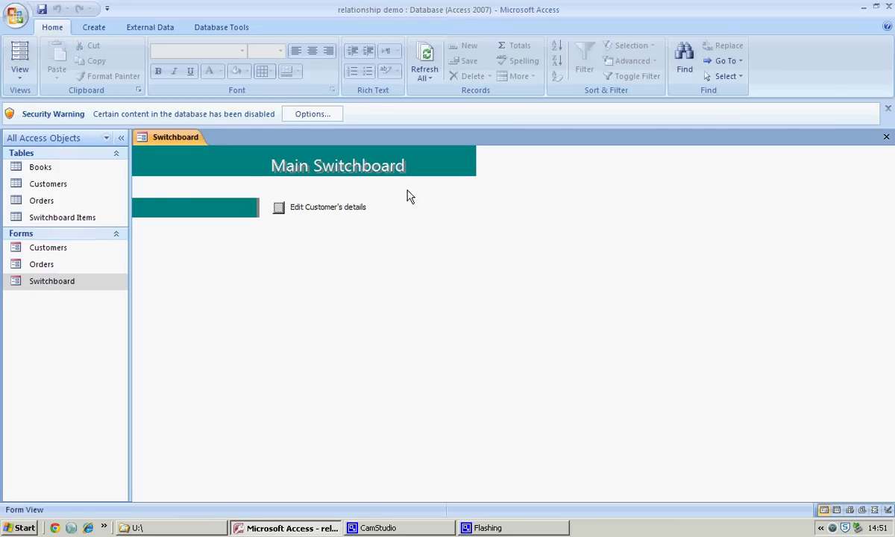
left_click(279, 208)
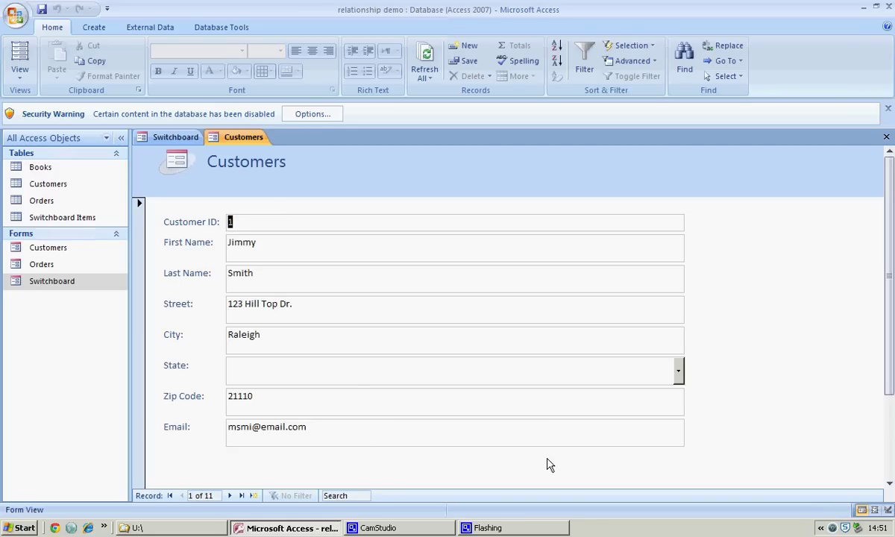
left_click(887, 139)
left_click(887, 139)
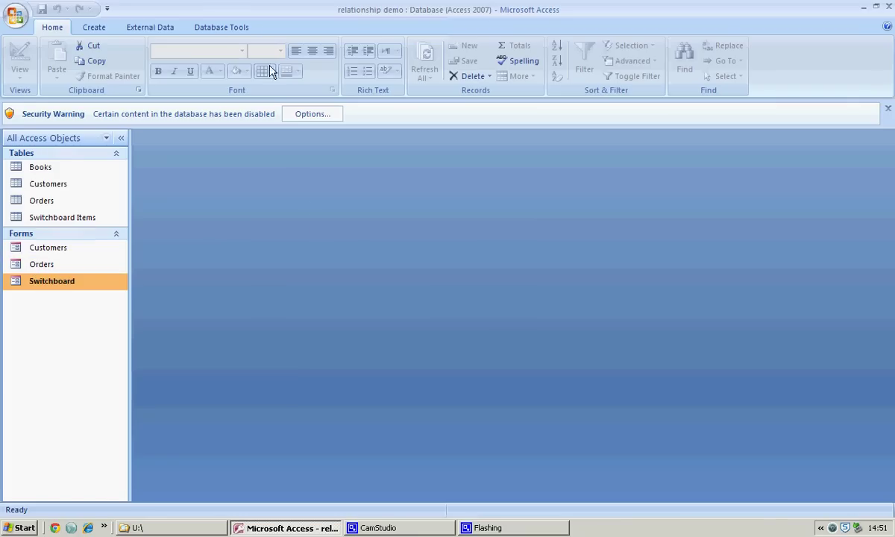
Reopen Switchboard Manager from Database Tools and edit the Main Switchboard page.
left_click(231, 33)
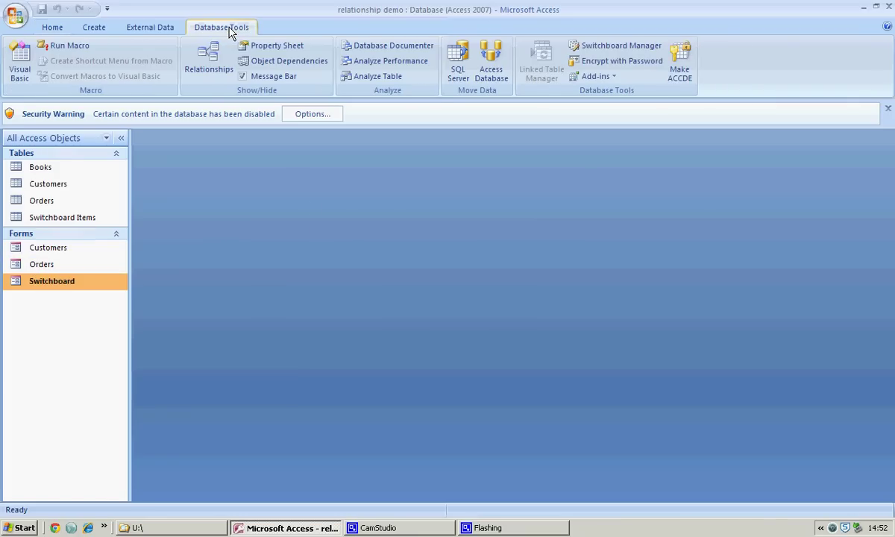
left_click(633, 51)
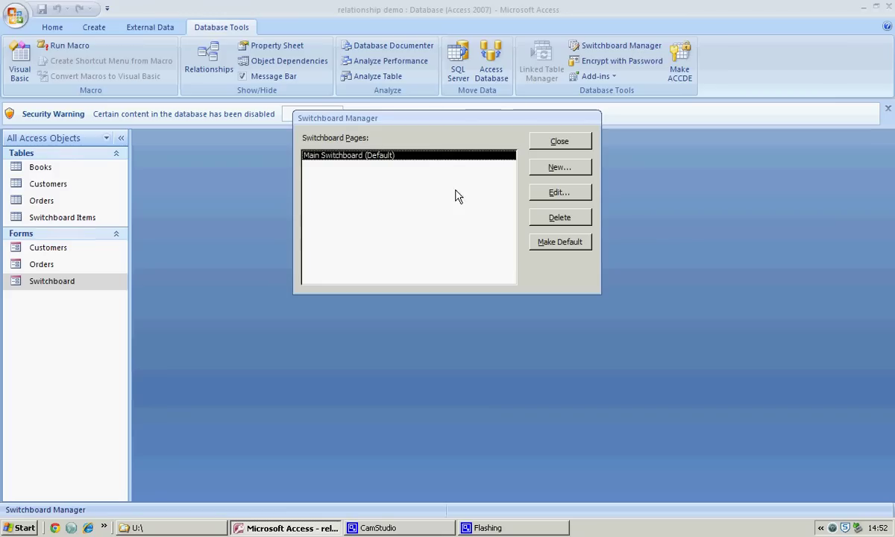
left_click(576, 197)
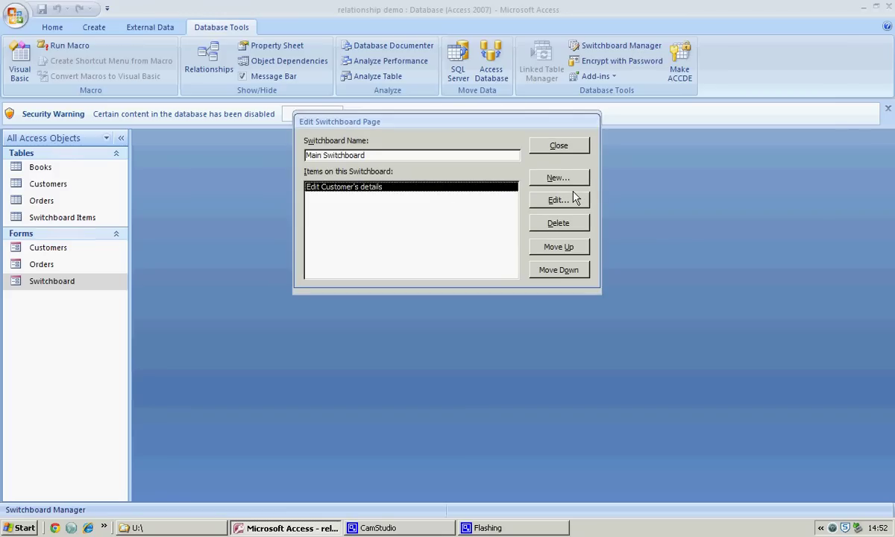
Add a 'Place an order' item opening the Orders form in Add Mode, then close the manager.
left_click(558, 178)
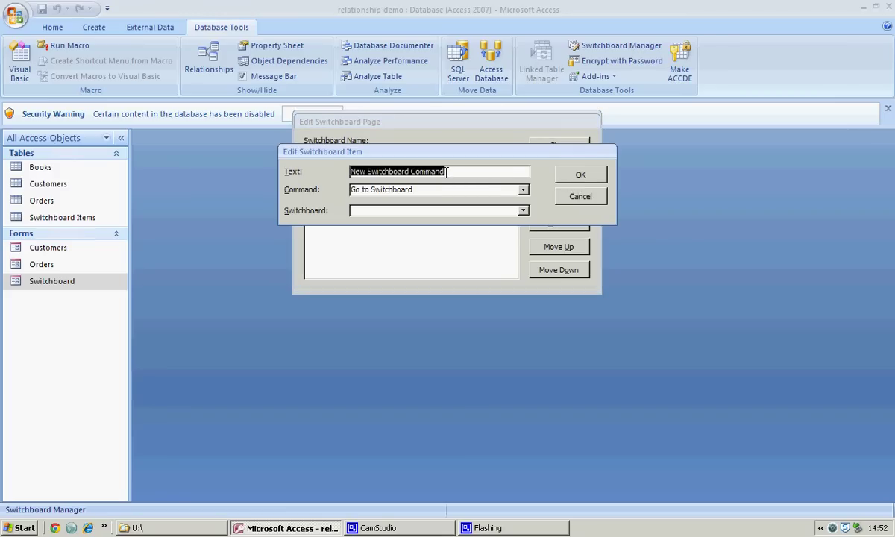
type("Pla")
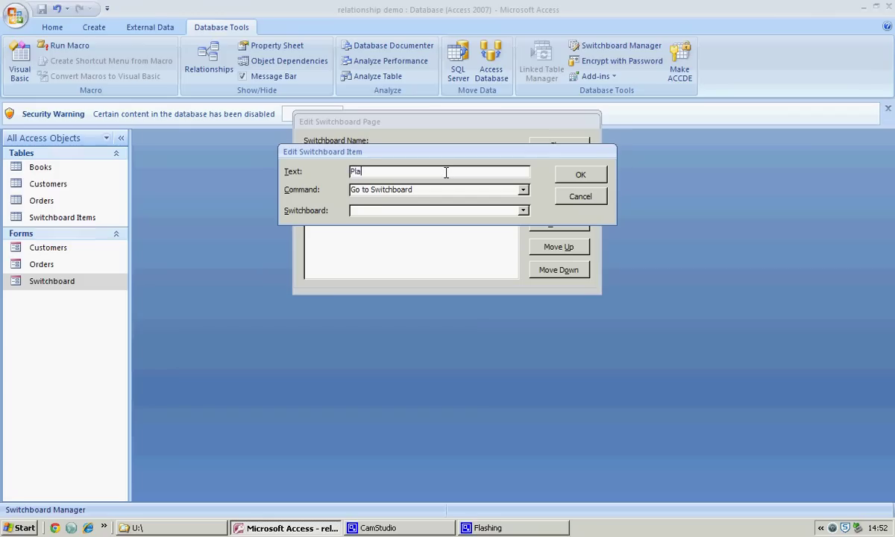
type("ce an order")
left_click(523, 191)
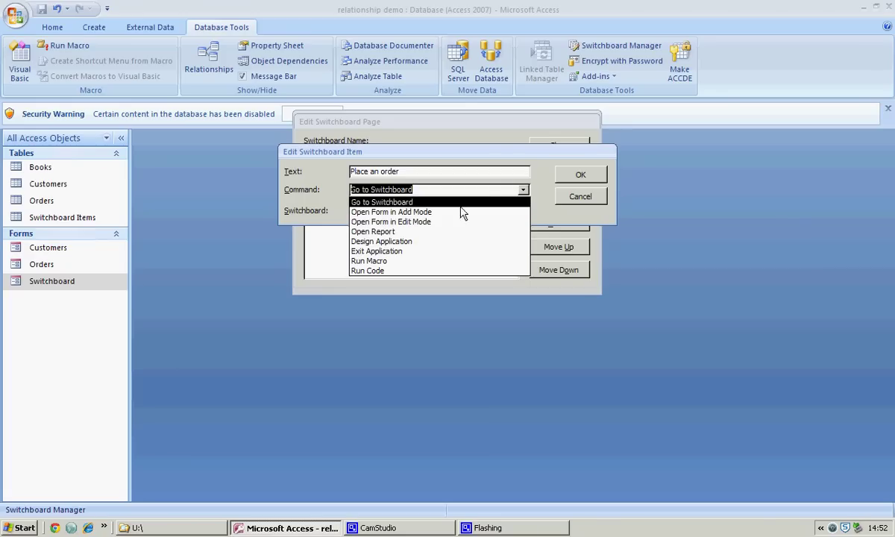
left_click(379, 214)
left_click(523, 211)
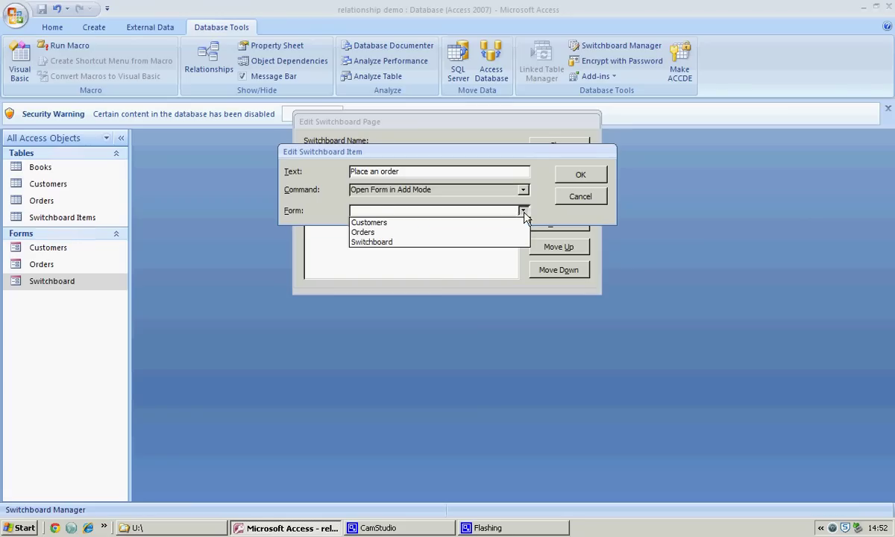
left_click(365, 232)
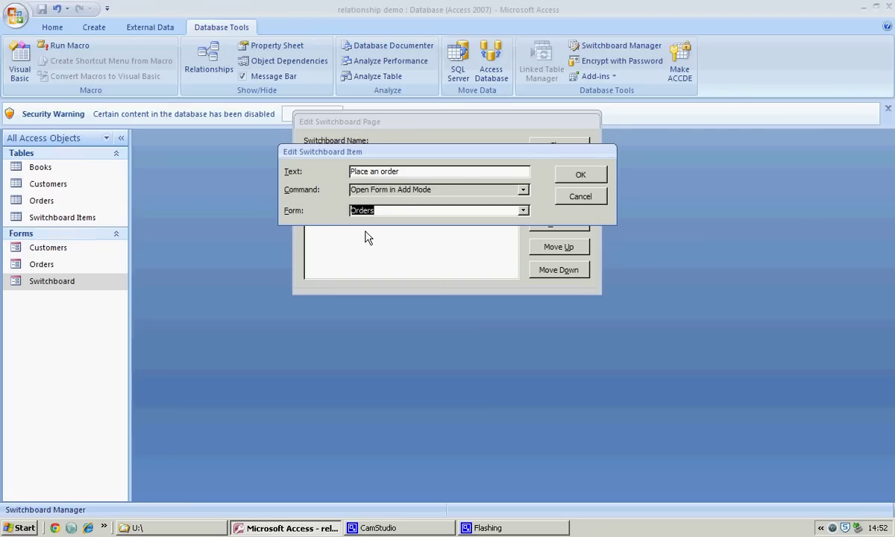
left_click(578, 176)
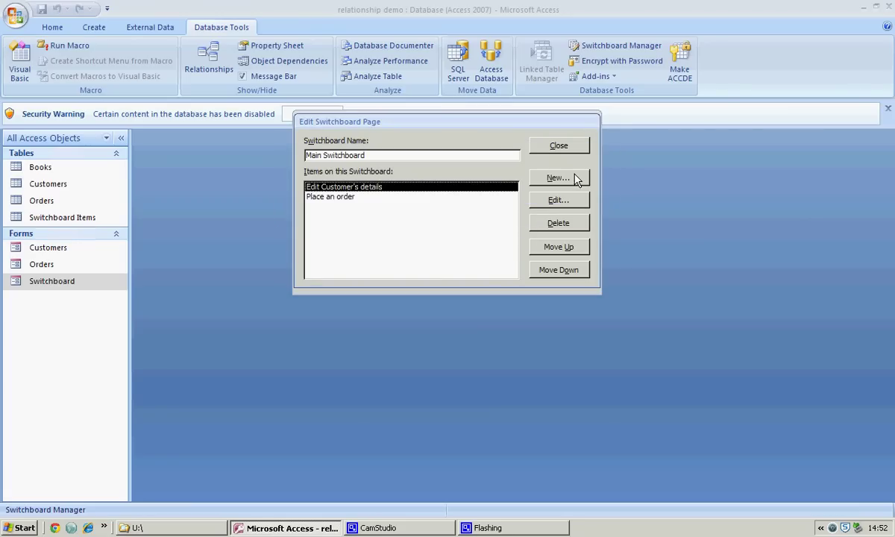
left_click(566, 144)
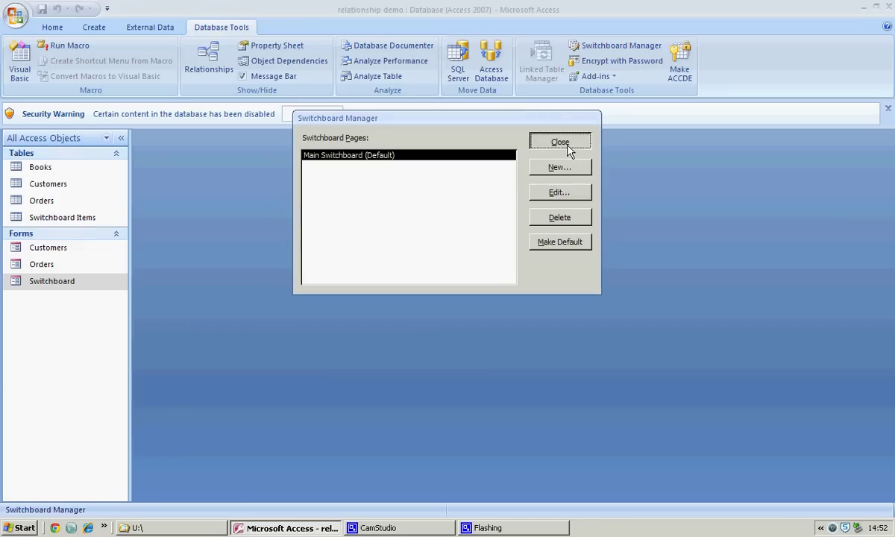
left_click(567, 147)
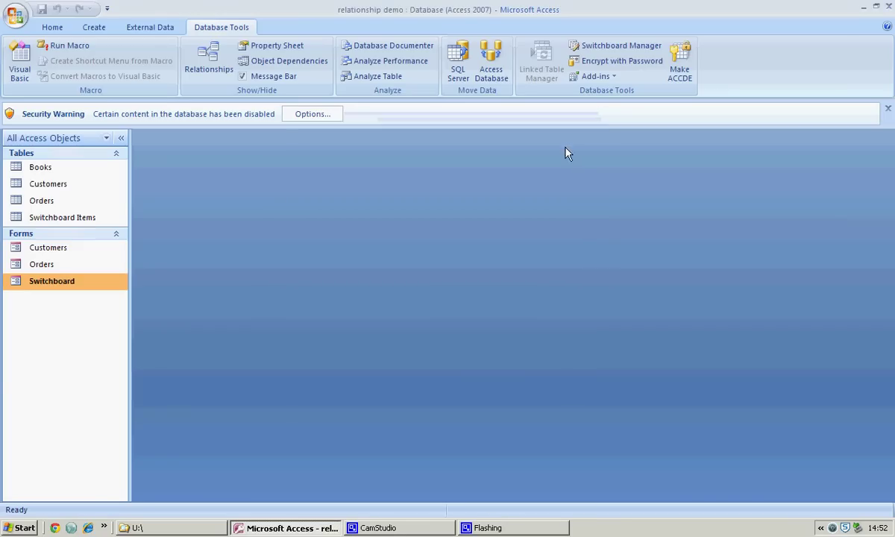
double_click(64, 283)
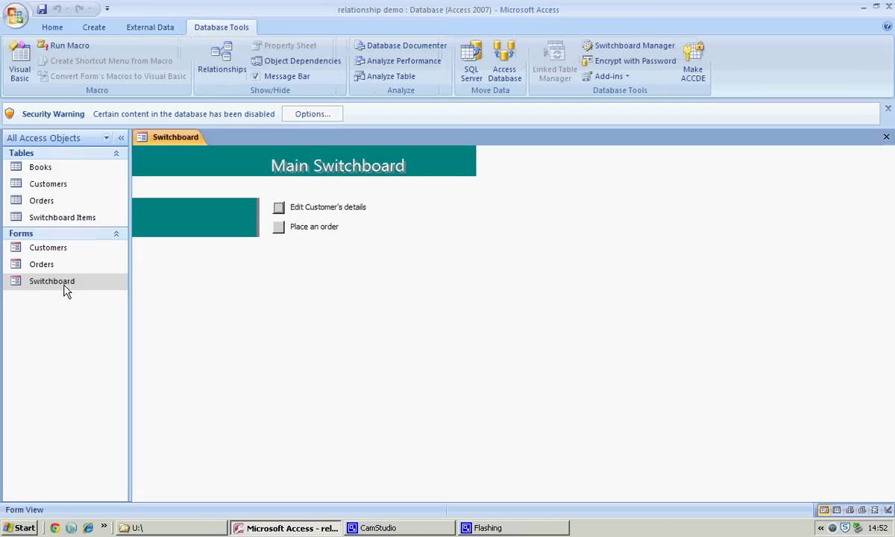
left_click(278, 228)
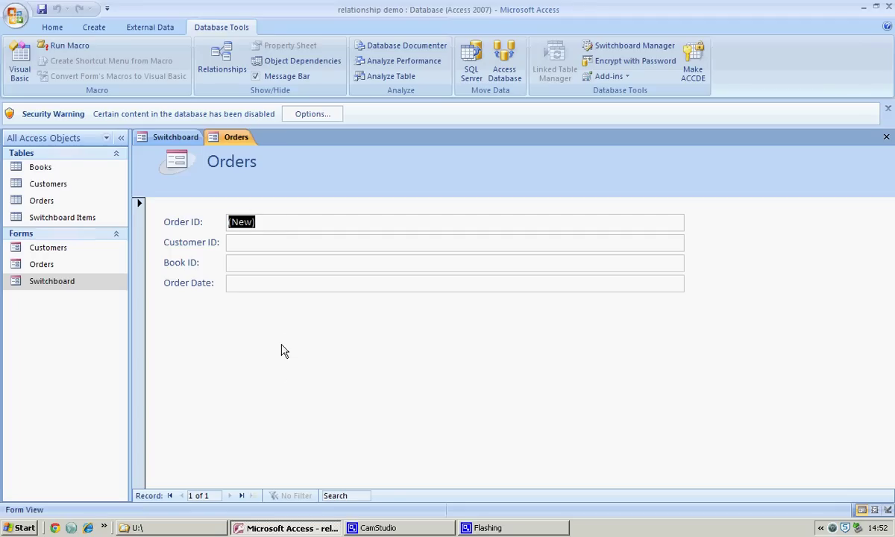
left_click(885, 138)
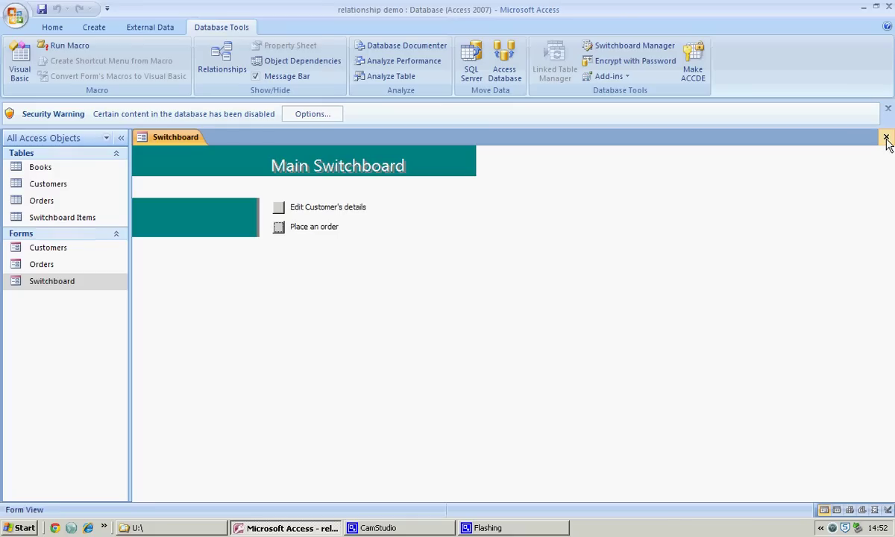
left_click(886, 138)
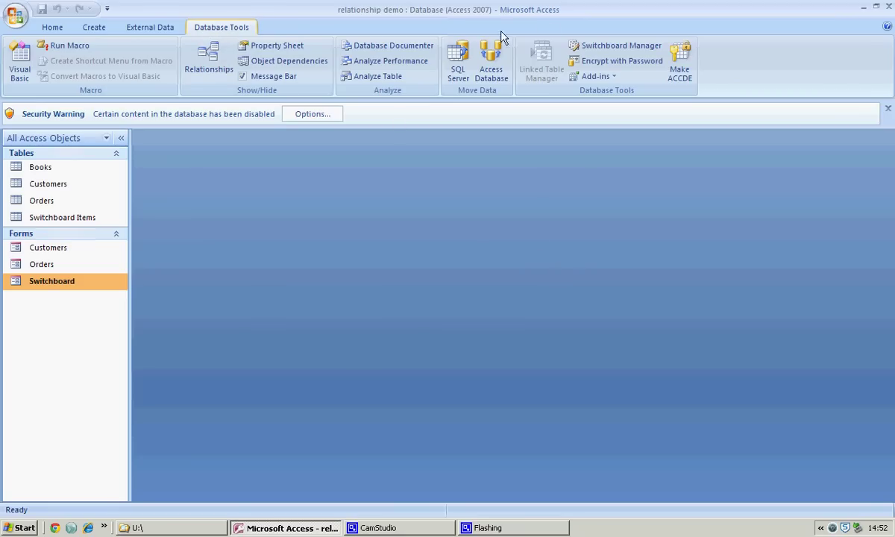
Add a 'Close' item with the Exit Application command to the Main Switchboard.
left_click(604, 51)
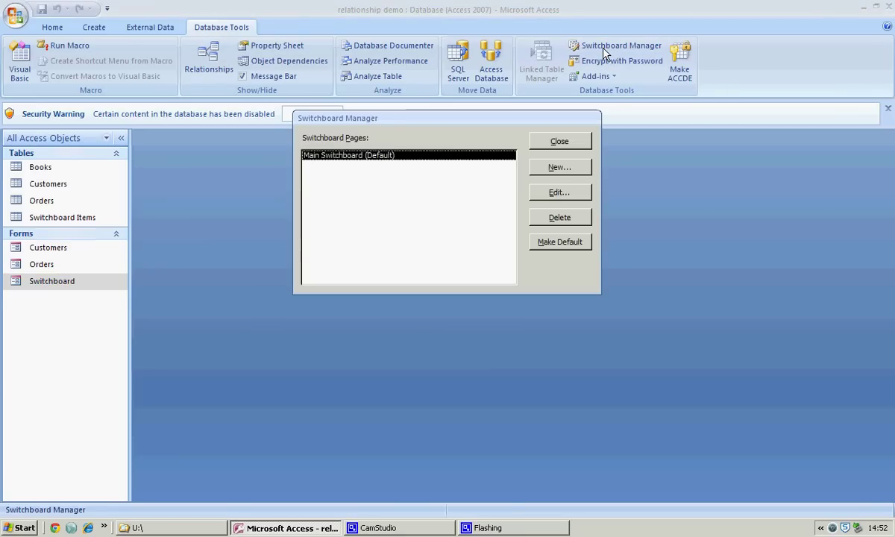
left_click(568, 198)
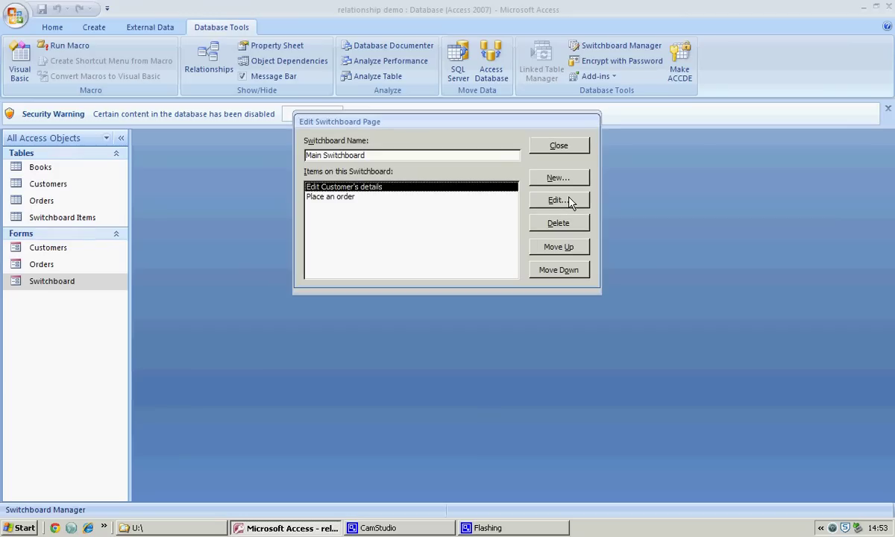
left_click(567, 179)
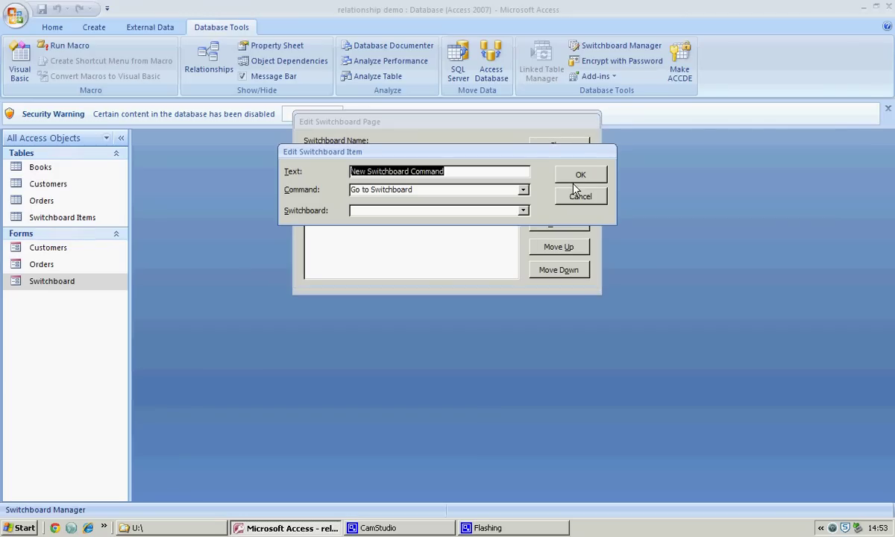
type("Close")
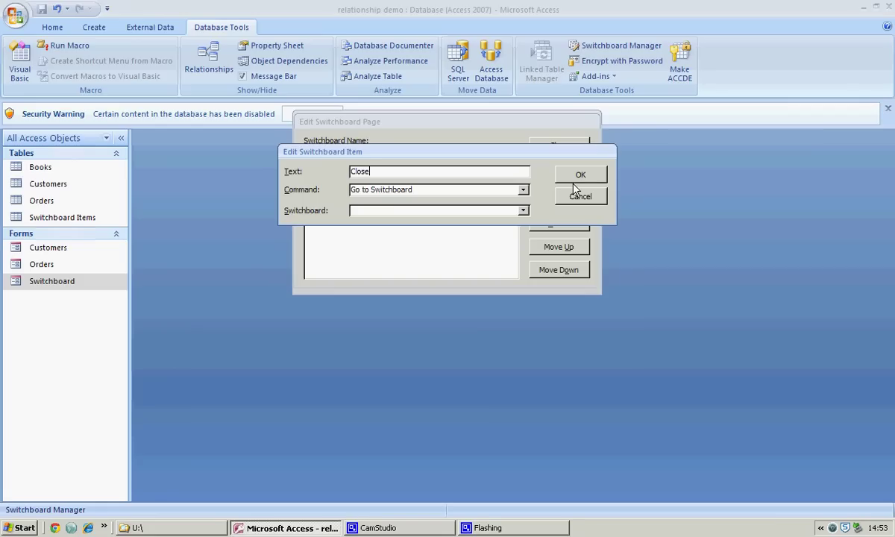
left_click(496, 189)
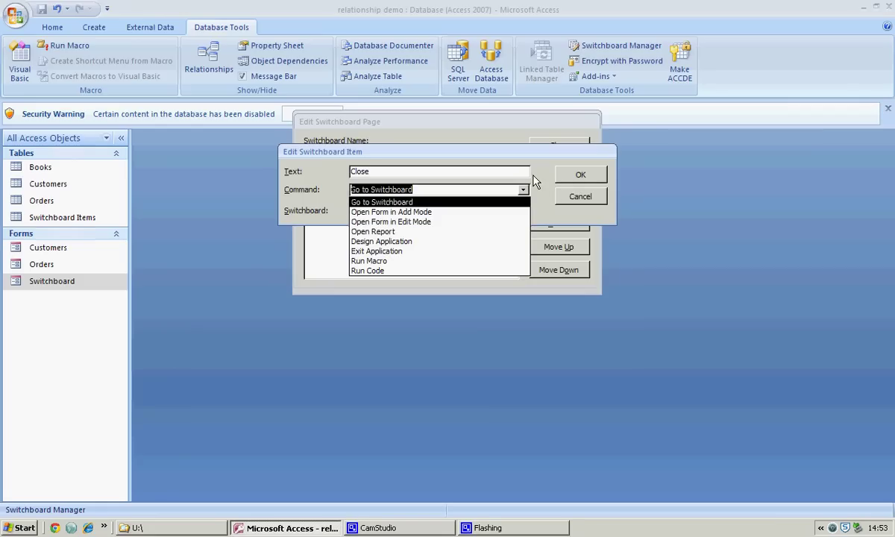
left_click(367, 251)
left_click(580, 176)
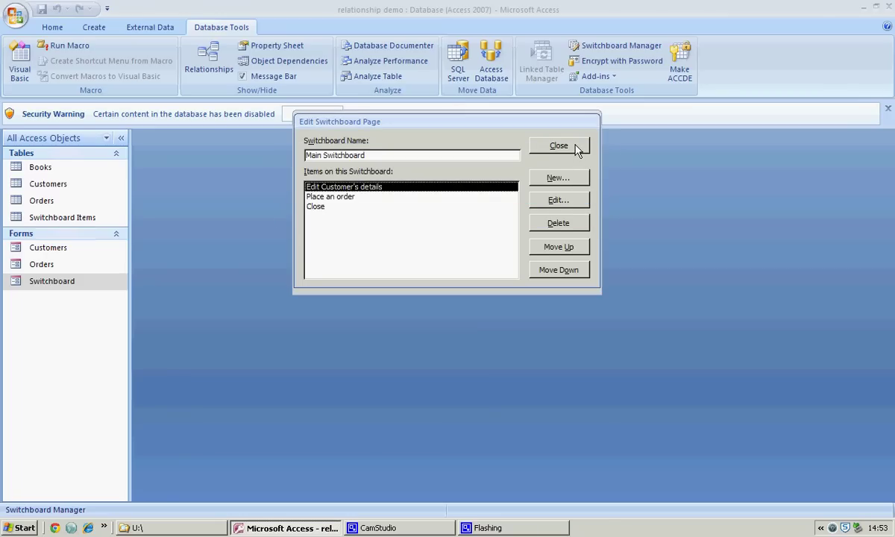
left_click(578, 147)
left_click(575, 146)
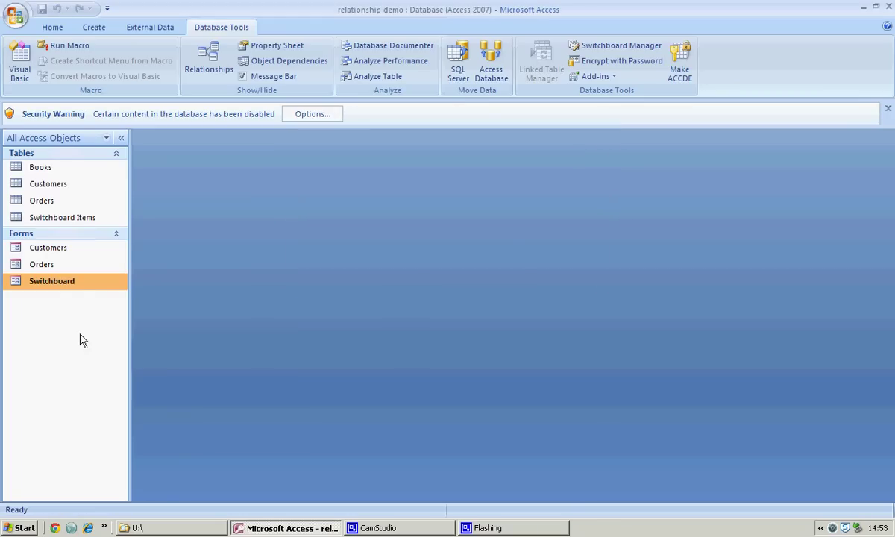
Open the Switchboard form to view its Edit Customer's details, Place an order and Close buttons.
double_click(73, 287)
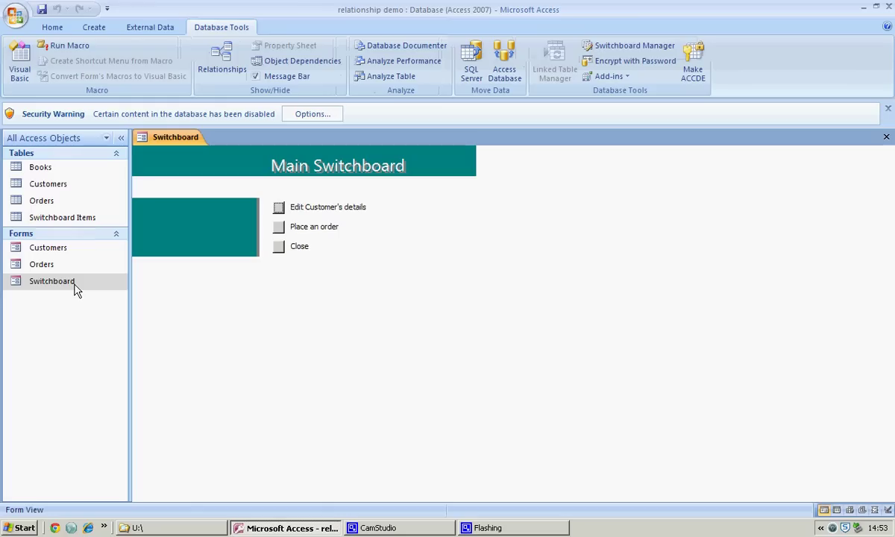